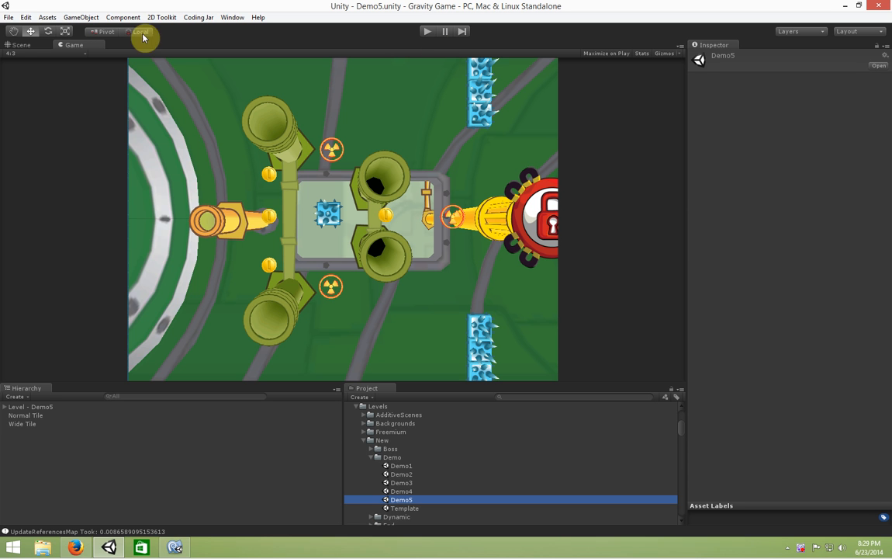
Examine the Demo5 level's rooms from its walled rooms to the boss area in the Scene view
{"action": "left_click", "coordinate": [17, 44]}
{"action": "left_click_drag", "start_coordinate": [440, 175], "coordinate": [525, 178], "text": "alt"}
{"action": "key", "text": "d"}
{"action": "right_click_drag", "start_coordinate": [525, 179], "coordinate": [460, 180]}
{"action": "key", "text": "a"}
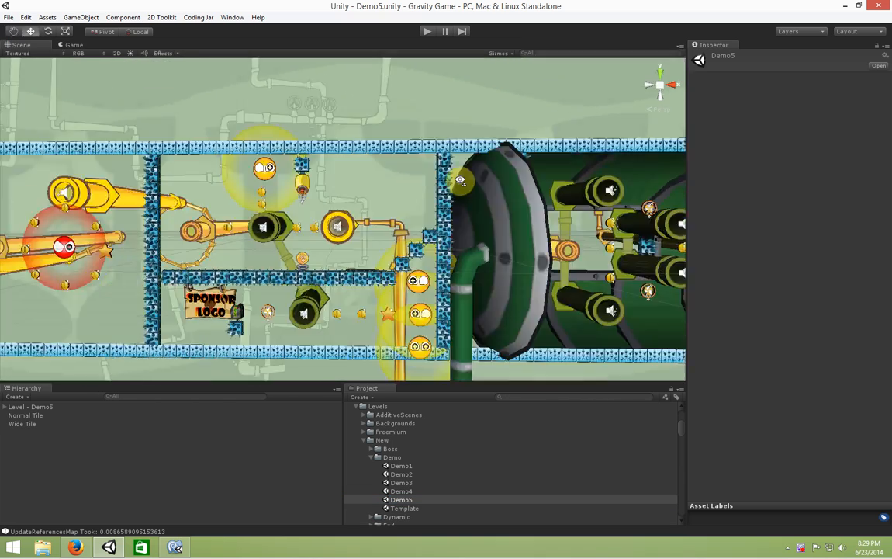
Play-test the Demo5 level in the Game view, pausing and resuming the game before stopping play mode
{"action": "left_click", "coordinate": [75, 45]}
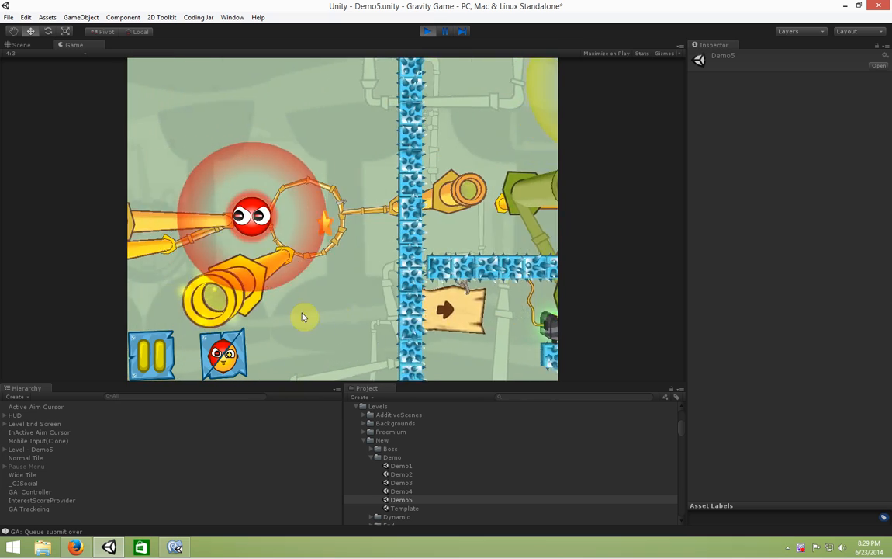
{"action": "left_click", "coordinate": [160, 354]}
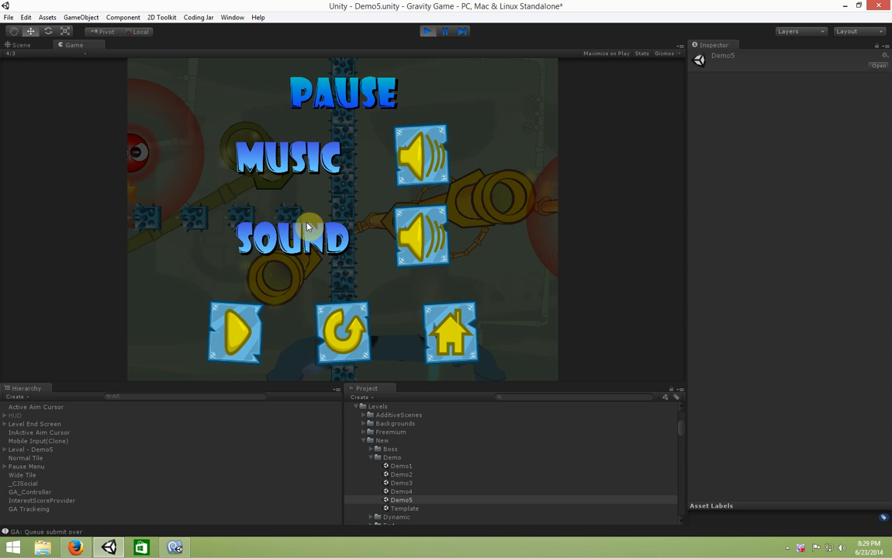
{"action": "left_click", "coordinate": [235, 332]}
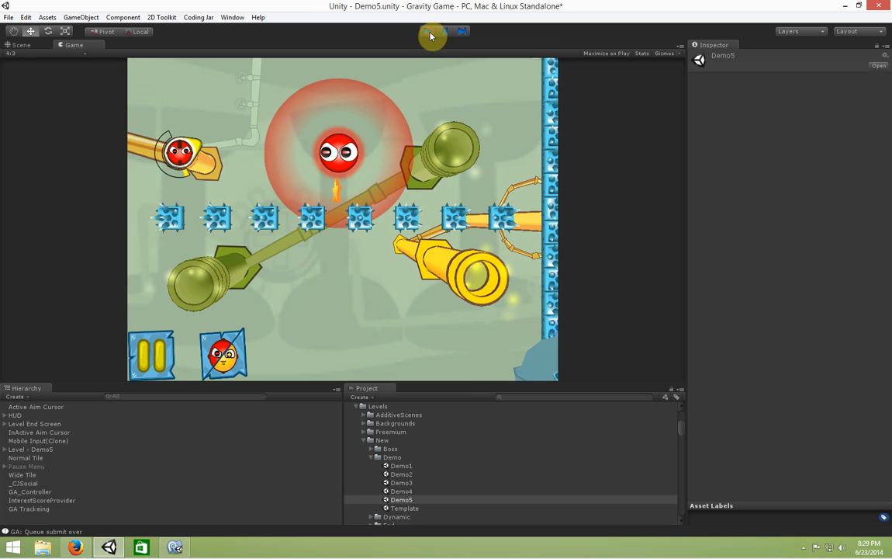
{"action": "left_click", "coordinate": [429, 33]}
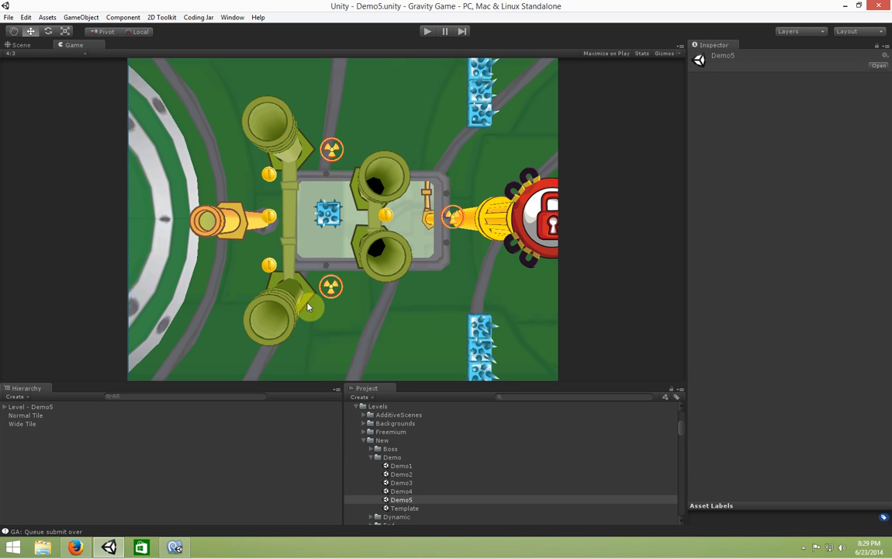
Search the project assets for "HUD" and open the HUD scene
{"action": "left_click", "coordinate": [372, 457]}
{"action": "left_click", "coordinate": [544, 397]}
{"action": "type", "text": "HUD"}
{"action": "double_click", "coordinate": [383, 432]}
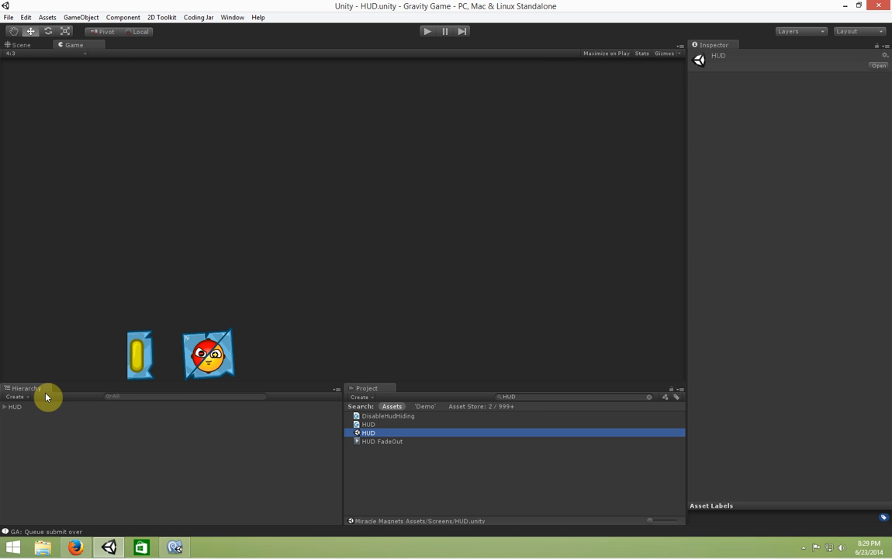
Inspect the HUD Camera's components in the expanded HUD hierarchy, and play-test the HUD scene on its own
{"action": "left_click", "coordinate": [6, 407]}
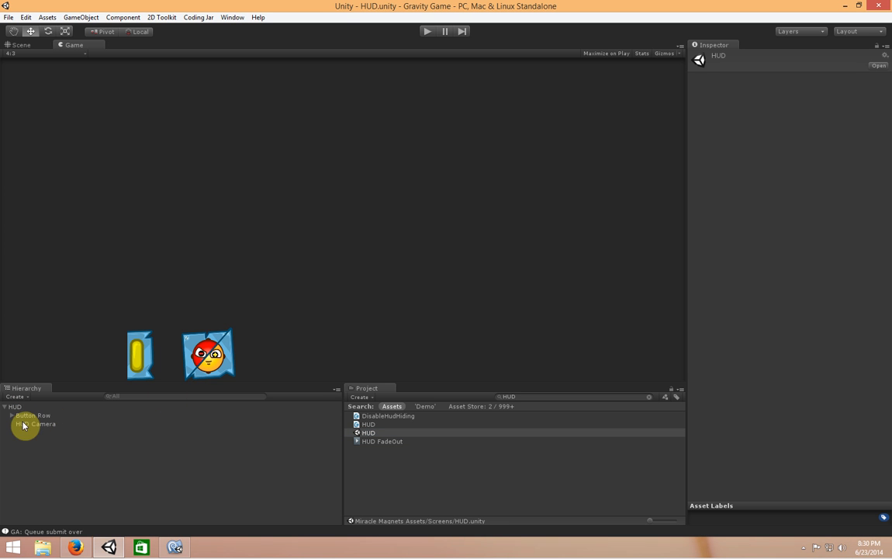
{"action": "left_click", "coordinate": [12, 415]}
{"action": "left_click", "coordinate": [44, 457]}
{"action": "right_click", "coordinate": [752, 262]}
{"action": "left_click", "coordinate": [745, 332]}
{"action": "left_click", "coordinate": [429, 33]}
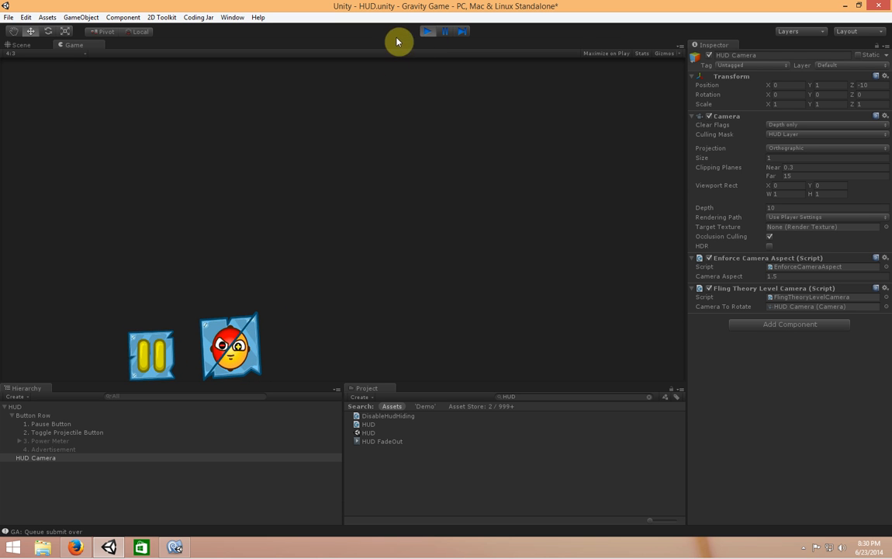
{"action": "left_click", "coordinate": [427, 32]}
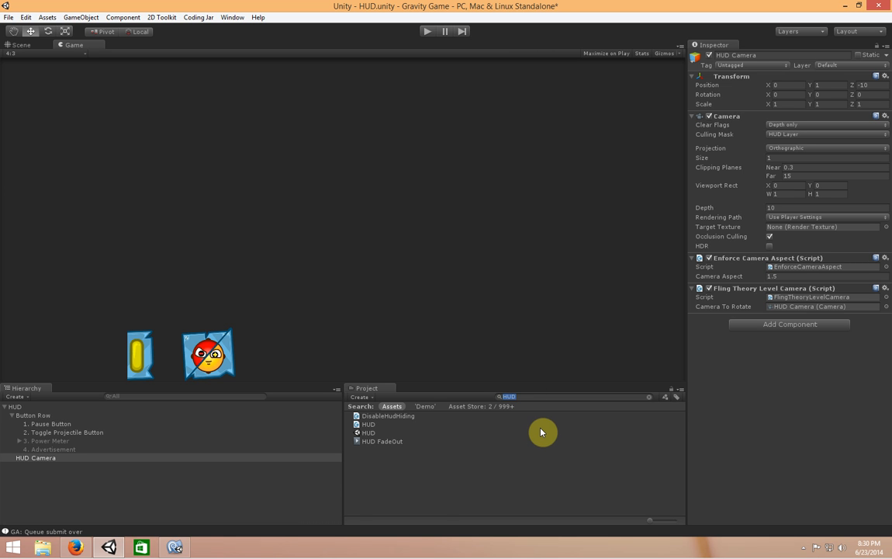
Search the project assets for "additivesce" and open the AdditiveSceneExample scene
{"action": "type", "text": "additivesce"}
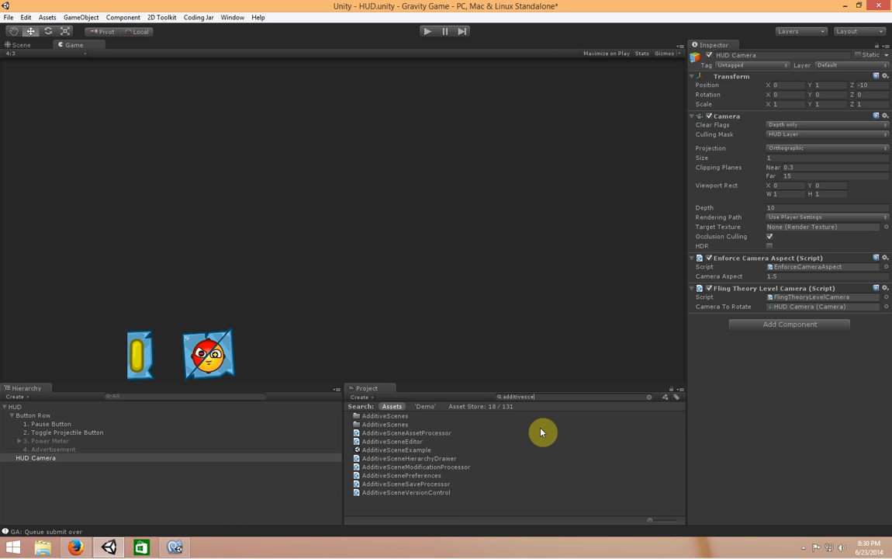
{"action": "double_click", "coordinate": [405, 450]}
{"action": "left_click", "coordinate": [475, 295]}
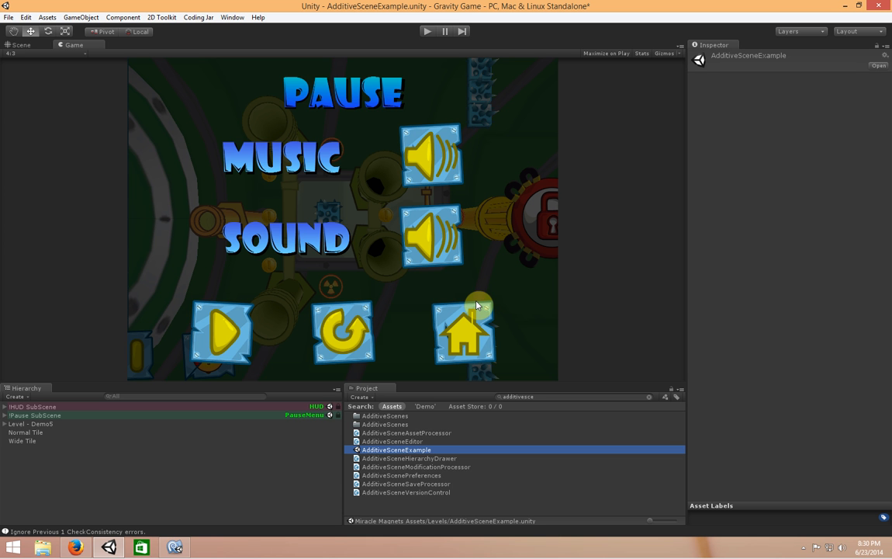
Examine the example level in the Scene view and inspect the HUD and Pause SubScene objects
{"action": "left_click", "coordinate": [21, 44]}
{"action": "left_click_drag", "start_coordinate": [536, 232], "coordinate": [177, 224], "text": "alt"}
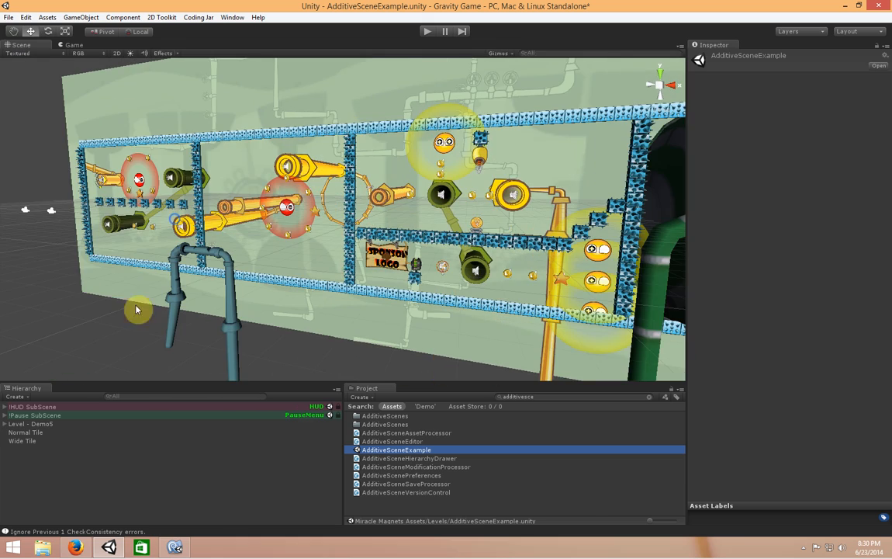
{"action": "left_click", "coordinate": [82, 406]}
{"action": "left_click", "coordinate": [77, 417]}
{"action": "left_click", "coordinate": [5, 406]}
Show the Game view, expand the HUD object inside !HUD SubScene, and deactivate !Pause SubScene
{"action": "left_click", "coordinate": [82, 47]}
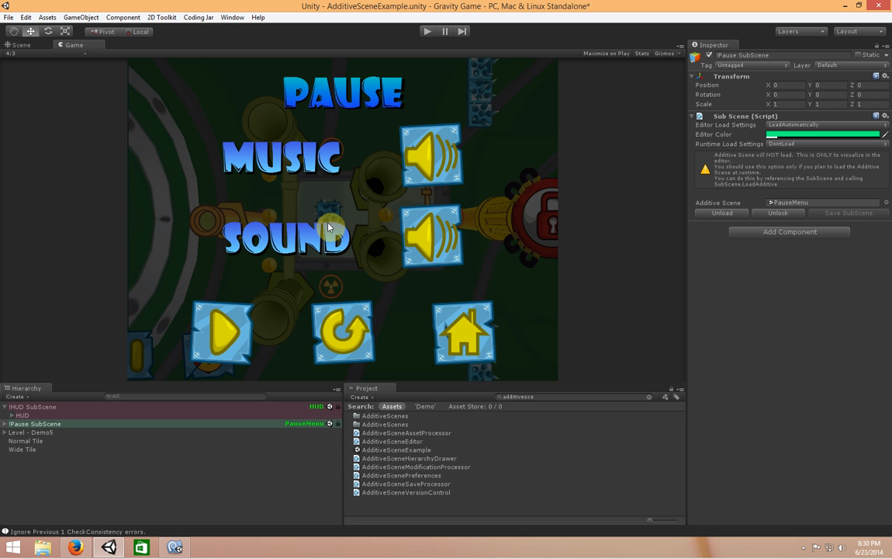
{"action": "left_click", "coordinate": [13, 415]}
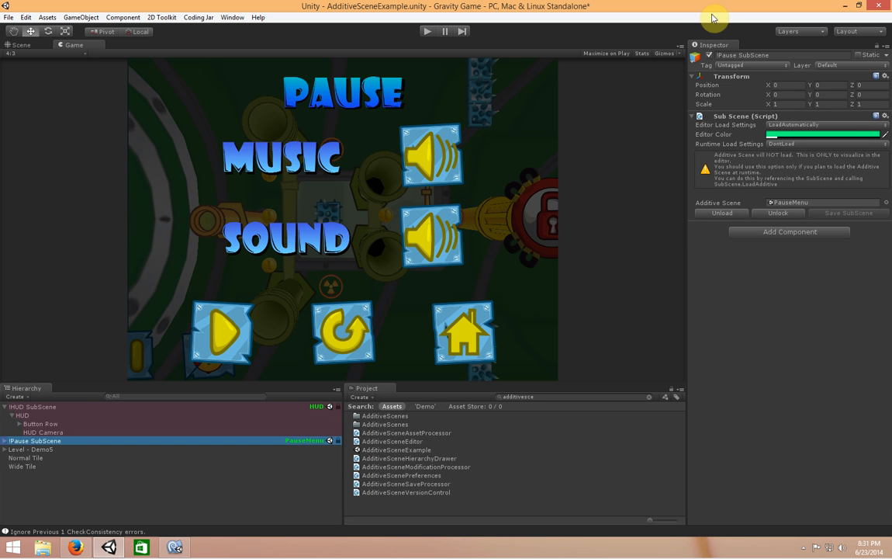
{"action": "left_click", "coordinate": [709, 57]}
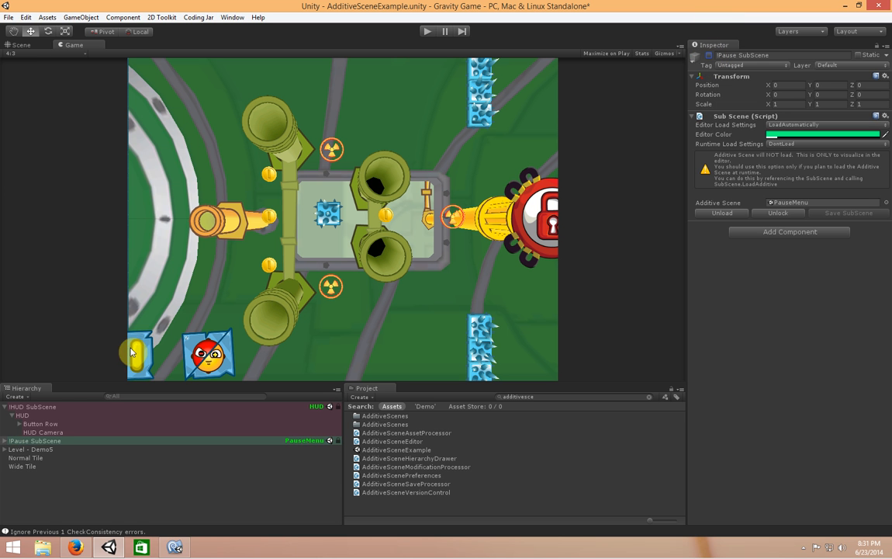
Try to run the Enforce Camera Aspect script's command on the HUD Camera while its sub-scene is locked
{"action": "left_click", "coordinate": [48, 433]}
{"action": "right_click", "coordinate": [737, 259]}
{"action": "left_click", "coordinate": [800, 370]}
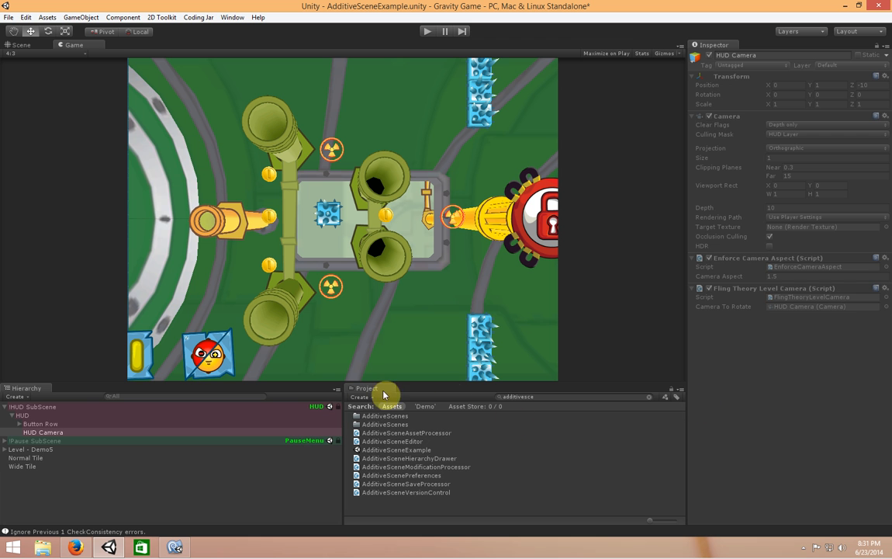
Unlock !HUD SubScene and update the HUD button layout and HUD Camera aspect using their script commands
{"action": "left_click", "coordinate": [64, 407]}
{"action": "left_click", "coordinate": [56, 416]}
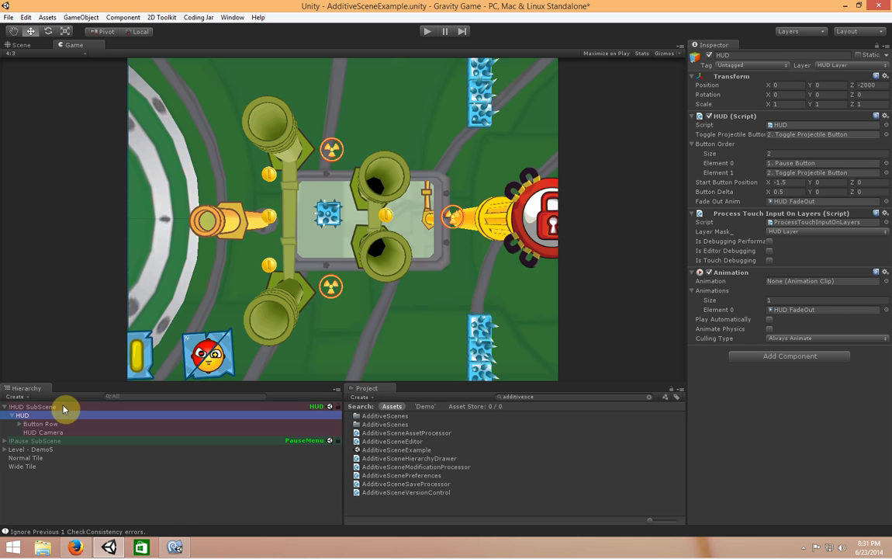
{"action": "right_click", "coordinate": [727, 116]}
{"action": "left_click", "coordinate": [791, 227]}
{"action": "left_click", "coordinate": [70, 431]}
{"action": "left_click", "coordinate": [443, 253]}
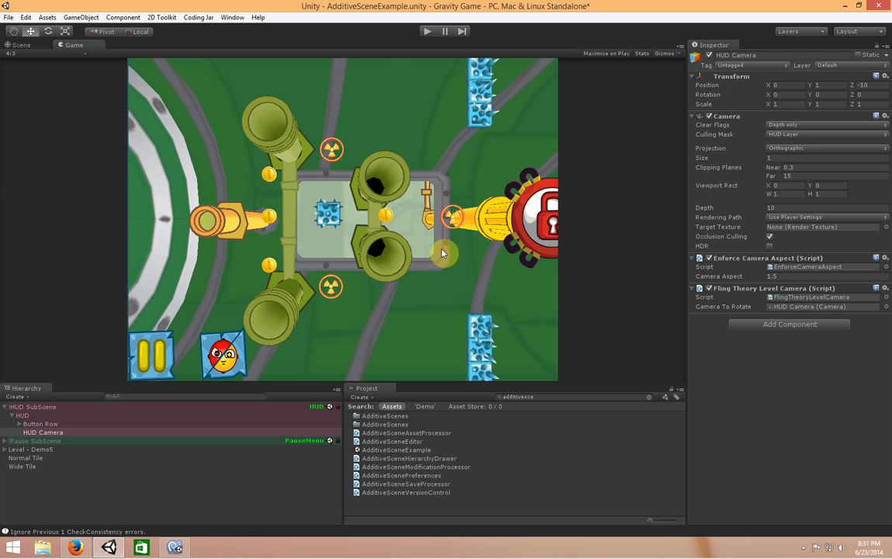
Set the HUD script's Button Delta X to 0.35 and save !HUD SubScene
{"action": "left_click", "coordinate": [33, 416]}
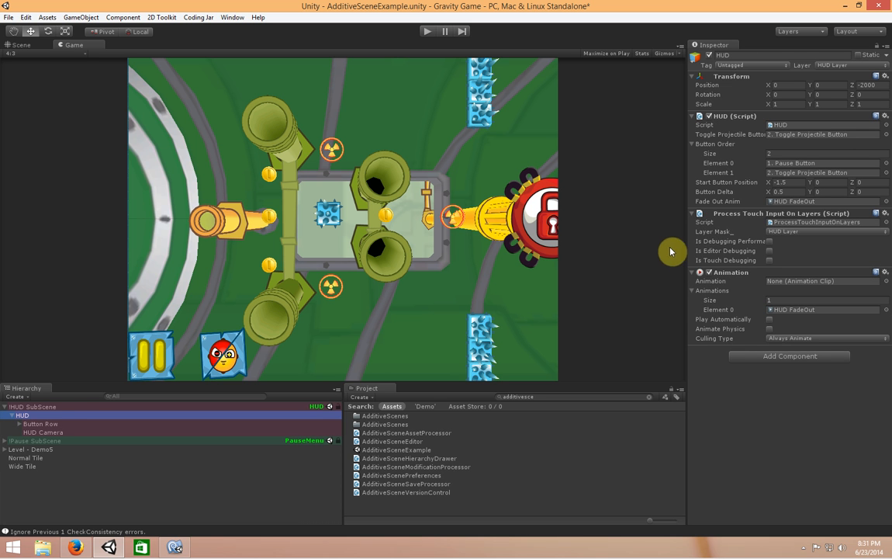
{"action": "left_click_drag", "start_coordinate": [764, 193], "coordinate": [767, 195]}
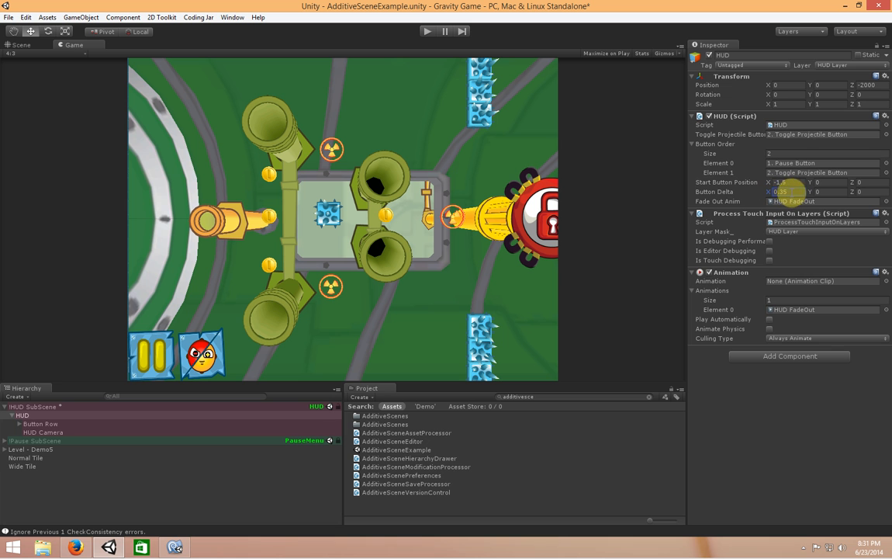
{"action": "left_click", "coordinate": [149, 409]}
{"action": "left_click", "coordinate": [844, 214]}
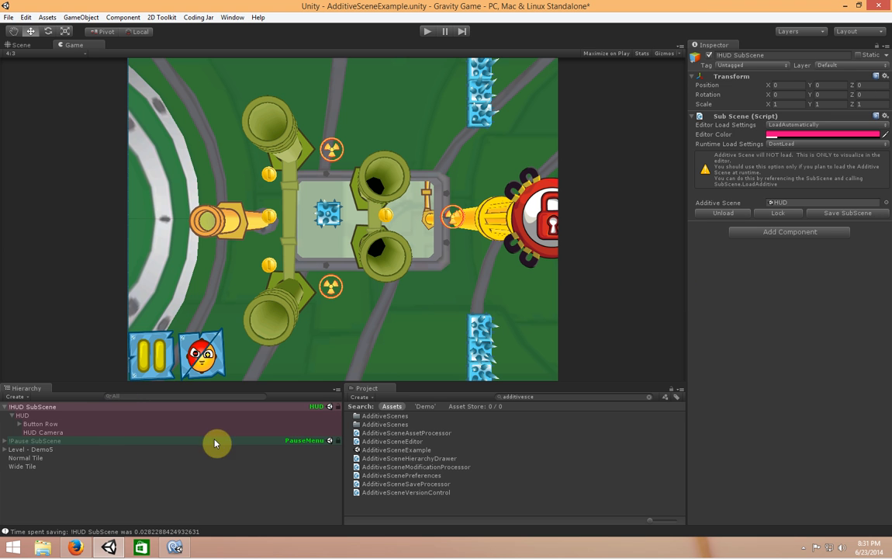
Reactivate !Pause SubScene and play-test the level with the edited HUD, then stop play mode
{"action": "left_click", "coordinate": [44, 440]}
{"action": "left_click", "coordinate": [708, 56]}
{"action": "left_click", "coordinate": [426, 31]}
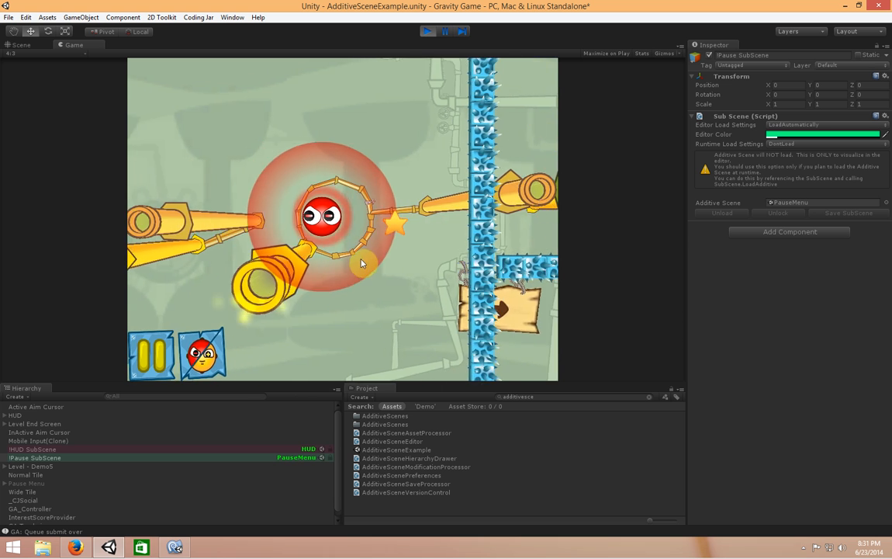
{"action": "left_click", "coordinate": [427, 31]}
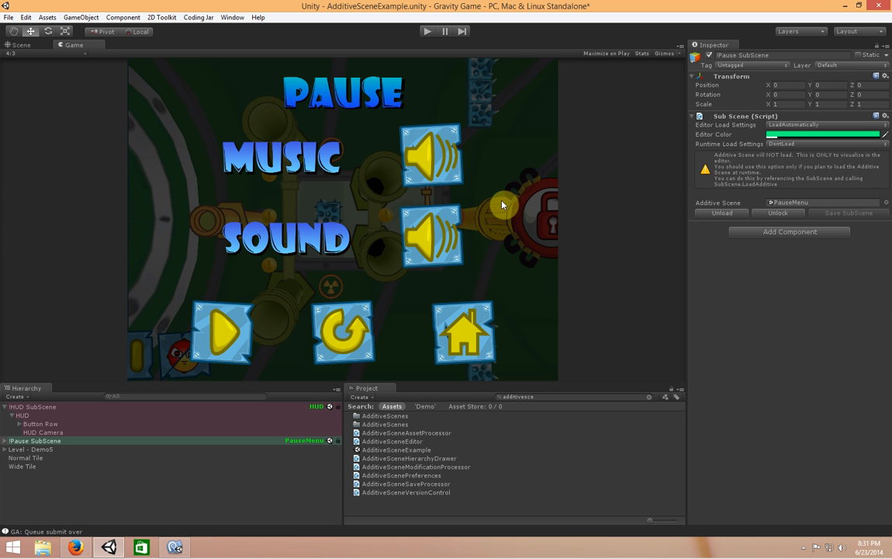
Examine how the level is divided into separate rooms in the Scene view
{"action": "left_click", "coordinate": [20, 44]}
{"action": "left_click_drag", "start_coordinate": [276, 173], "coordinate": [326, 172], "text": "alt"}
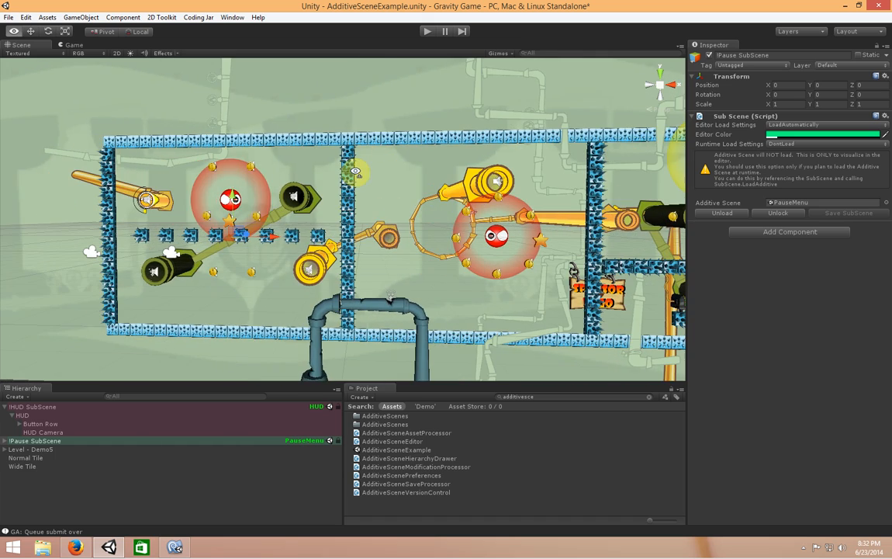
{"action": "left_click_drag", "start_coordinate": [165, 231], "coordinate": [426, 232], "text": "alt"}
{"action": "key", "text": "d"}
{"action": "right_click_drag", "start_coordinate": [426, 231], "coordinate": [394, 242]}
{"action": "key", "text": "a"}
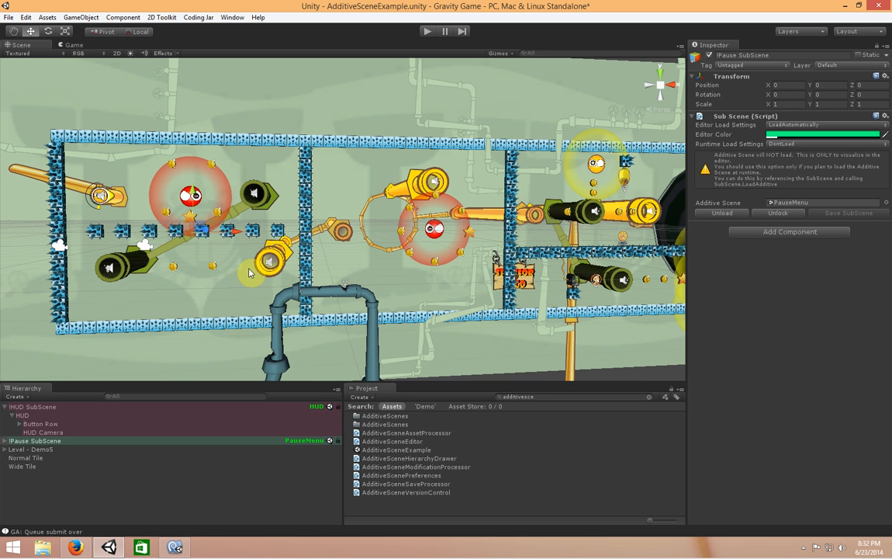
{"action": "mouse_move", "coordinate": [268, 260]}
{"action": "right_mouse_down"}
{"action": "mouse_move", "coordinate": [249, 255]}
{"action": "mouse_move", "coordinate": [277, 262]}
{"action": "right_mouse_up"}
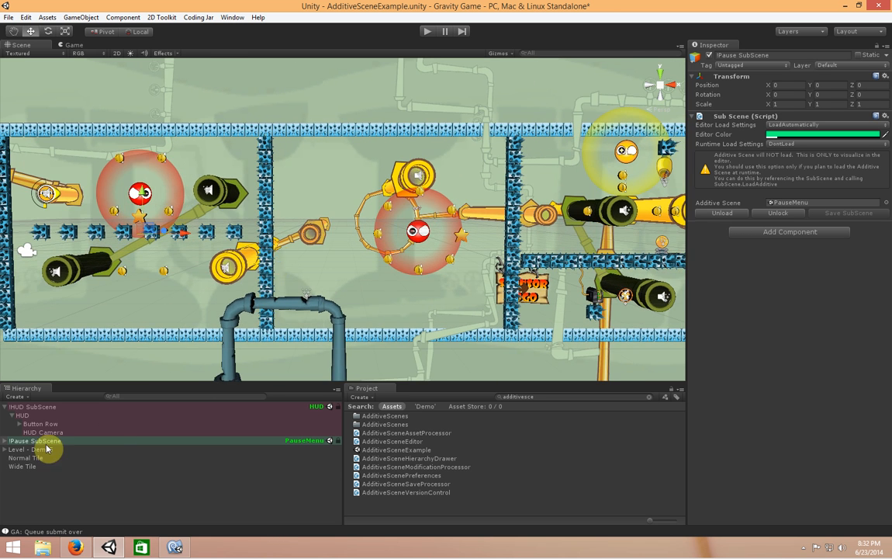
Expand Level - Demo5 in an enlarged Hierarchy and inspect the Checkpoint Intro, Multiple Attraction, Simple Attraction and BossRepulsion sub-scenes
{"action": "left_click", "coordinate": [6, 450]}
{"action": "left_click_drag", "start_coordinate": [140, 382], "coordinate": [142, 338]}
{"action": "left_click", "coordinate": [187, 456]}
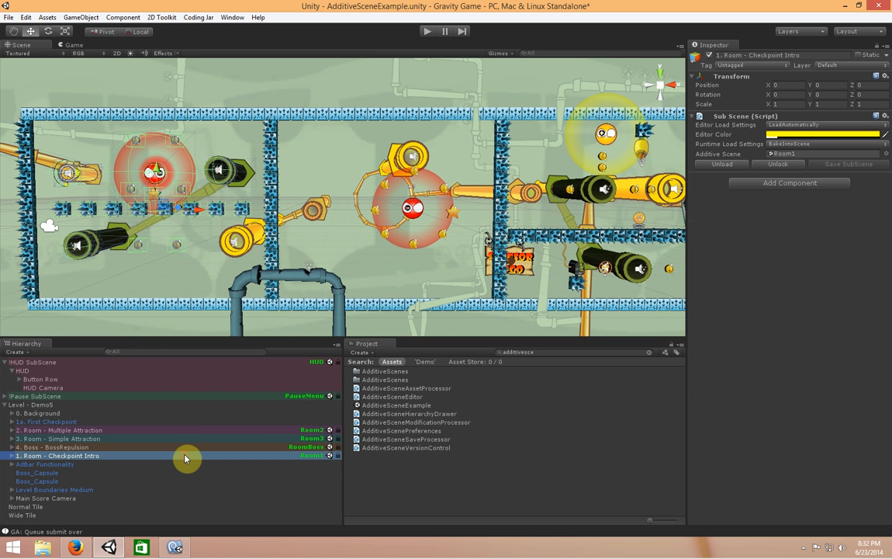
{"action": "left_click", "coordinate": [130, 433]}
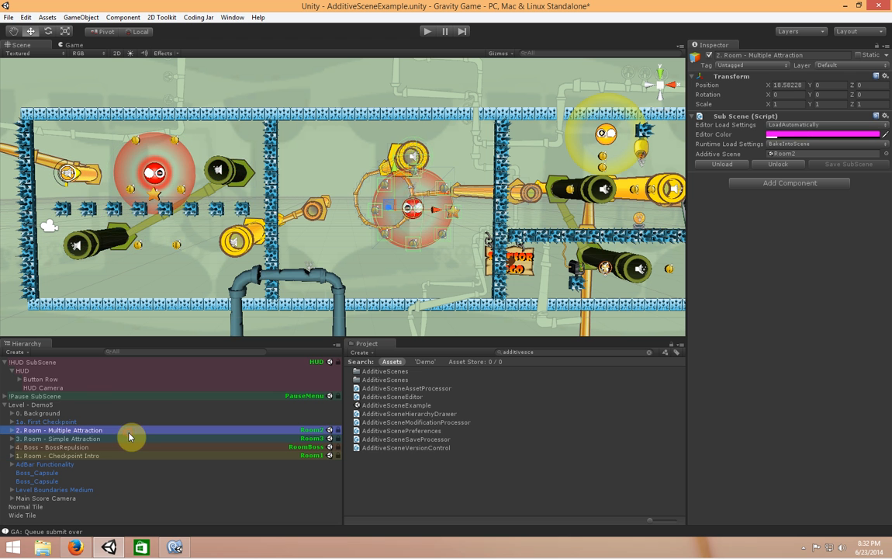
{"action": "left_click", "coordinate": [125, 440]}
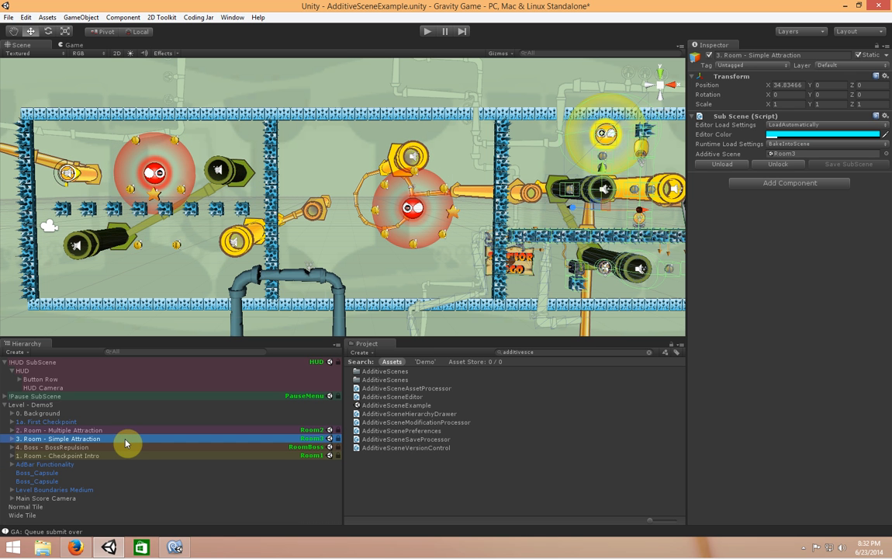
{"action": "left_click", "coordinate": [130, 449]}
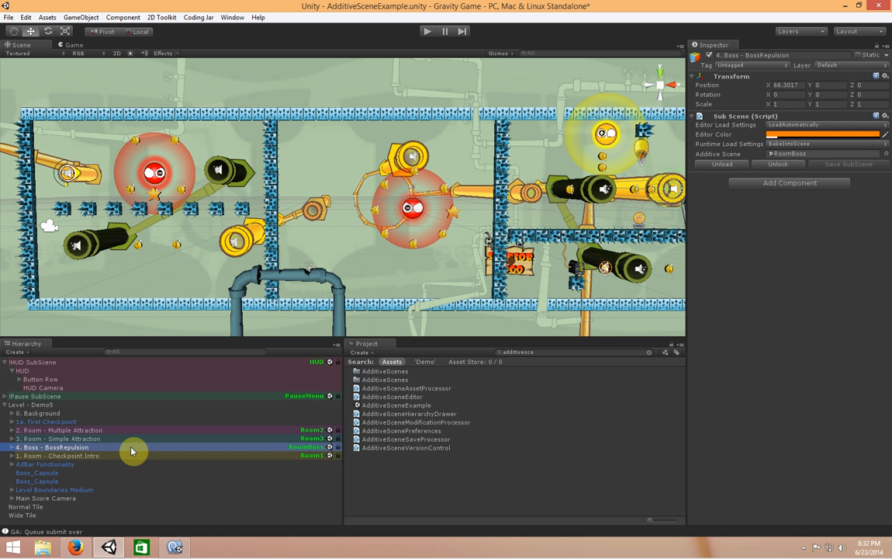
Locate the RoomBoss and Room1 scene assets referenced by their sub-scenes, and inspect the Room1, Room2 and Room3 assets
{"action": "left_click", "coordinate": [795, 155]}
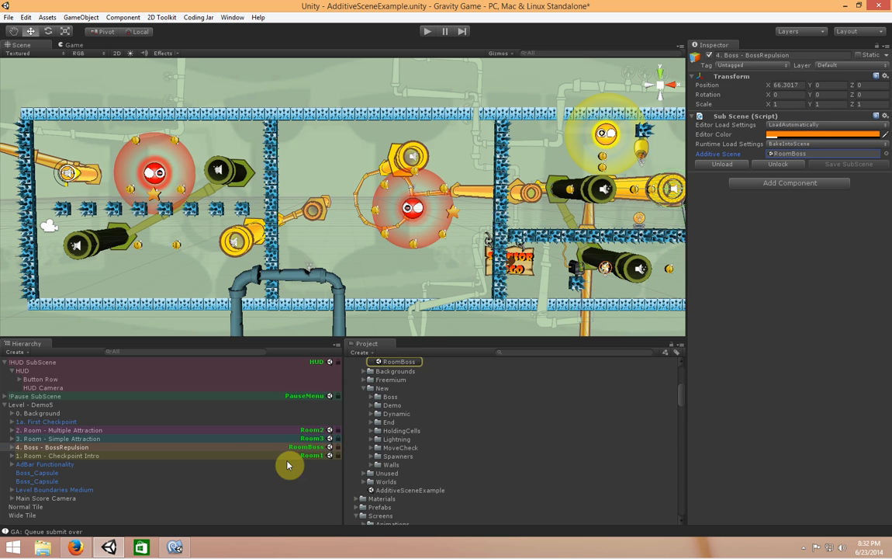
{"action": "left_click", "coordinate": [259, 455]}
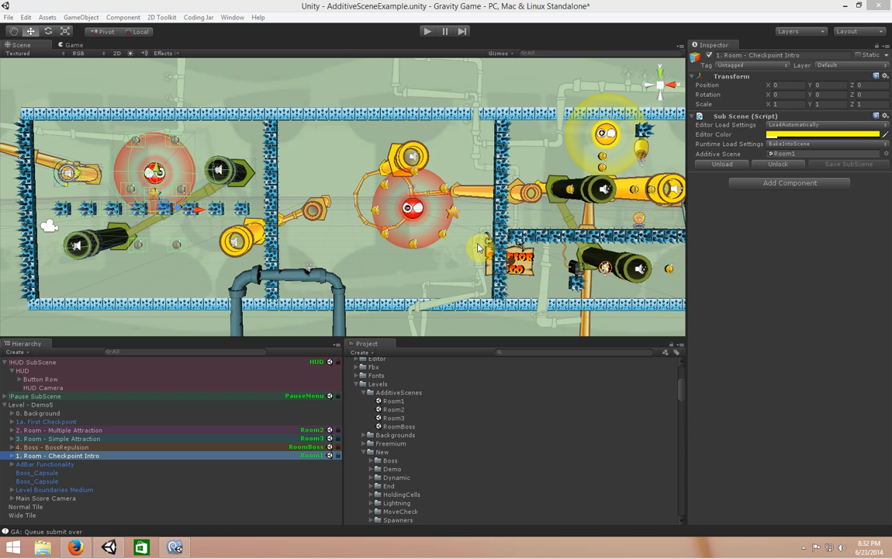
{"action": "left_click_drag", "start_coordinate": [476, 248], "coordinate": [489, 199], "text": "alt"}
{"action": "left_click", "coordinate": [788, 153]}
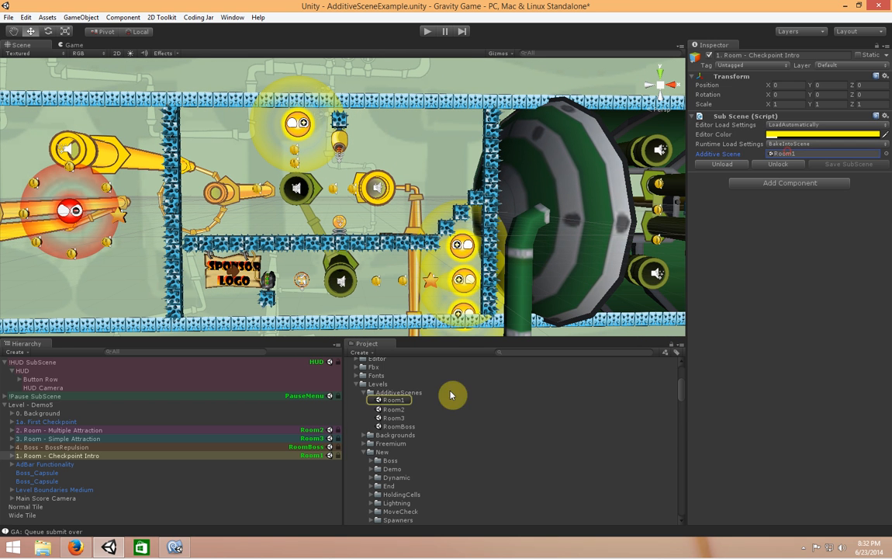
{"action": "left_click", "coordinate": [417, 402]}
{"action": "left_click", "coordinate": [416, 410]}
{"action": "left_click", "coordinate": [413, 418]}
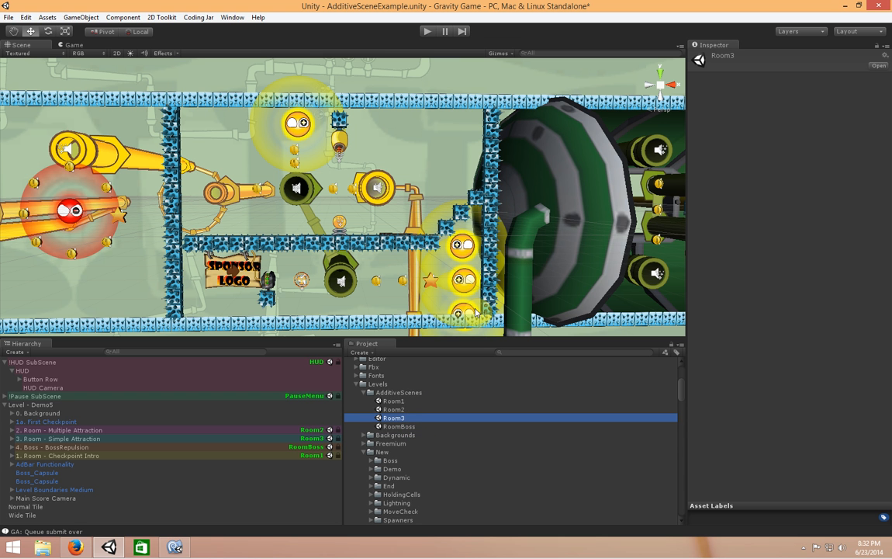
Examine the neighbouring room sub-scenes and the boss area together in the Scene view
{"action": "mouse_move", "coordinate": [399, 268]}
{"action": "right_mouse_down"}
{"action": "mouse_move", "coordinate": [454, 272]}
{"action": "mouse_move", "coordinate": [393, 260]}
{"action": "mouse_move", "coordinate": [444, 269]}
{"action": "mouse_move", "coordinate": [402, 264]}
{"action": "mouse_move", "coordinate": [402, 272]}
{"action": "right_mouse_up"}
{"action": "key", "text": "s"}
{"action": "key", "text": "d"}
{"action": "key", "text": "w"}
{"action": "key", "text": "d"}
{"action": "key", "text": "a"}
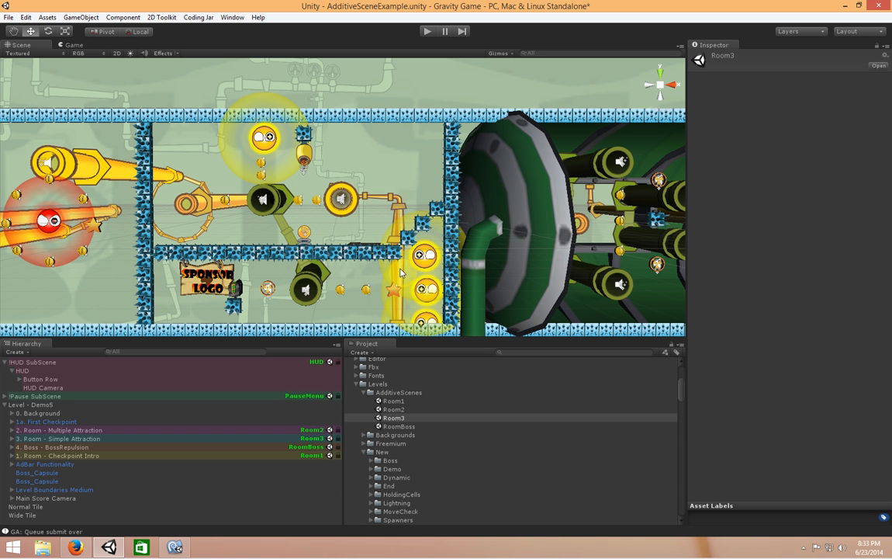
{"action": "right_click_drag", "start_coordinate": [400, 269], "coordinate": [388, 270]}
{"action": "key", "text": "w"}
{"action": "key", "text": "s"}
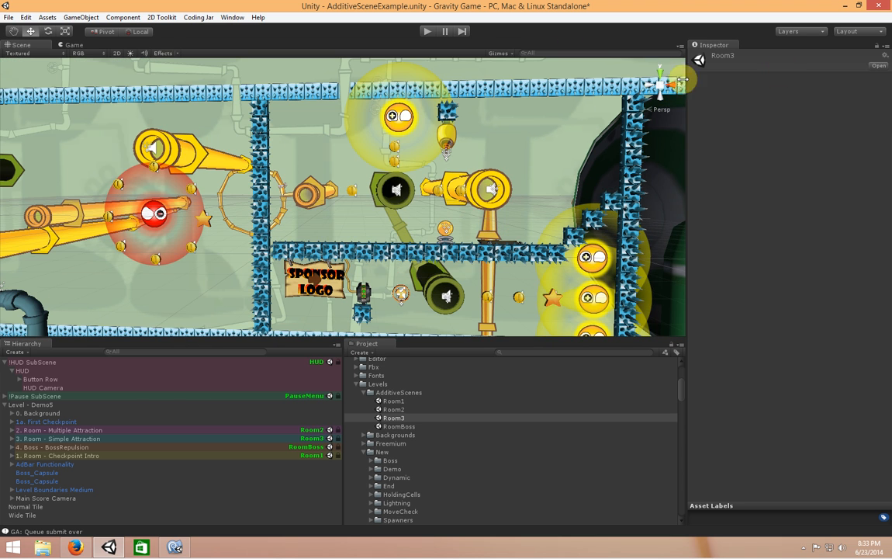